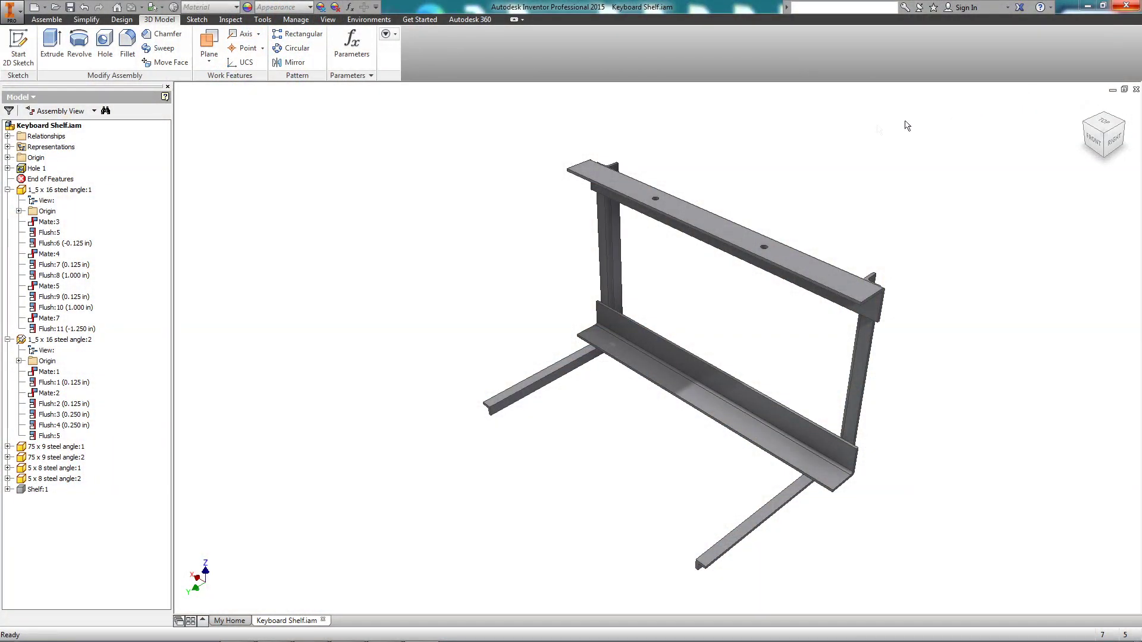
View the frame from above at the front-left, back-left, back-right and front-right corners
click(1086, 121)
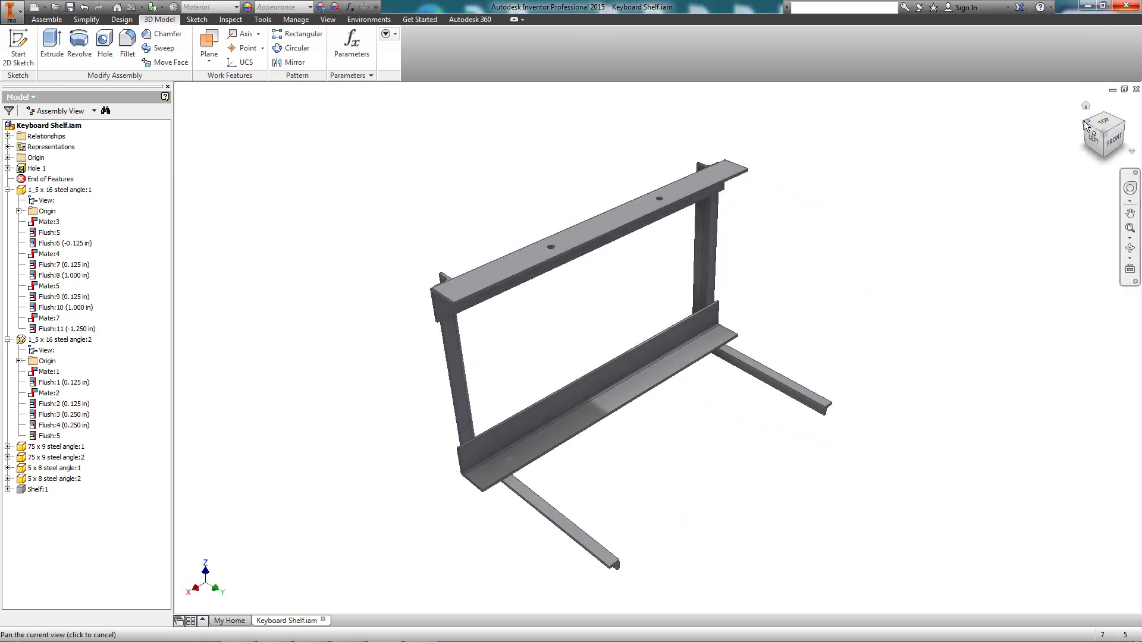
click(1084, 121)
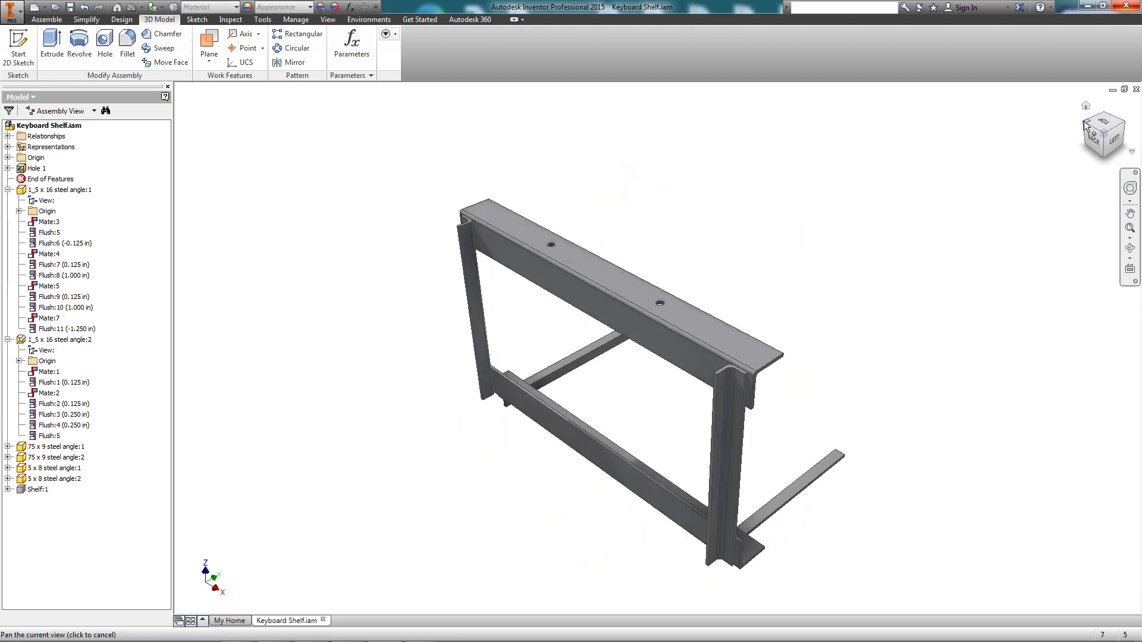
click(1084, 120)
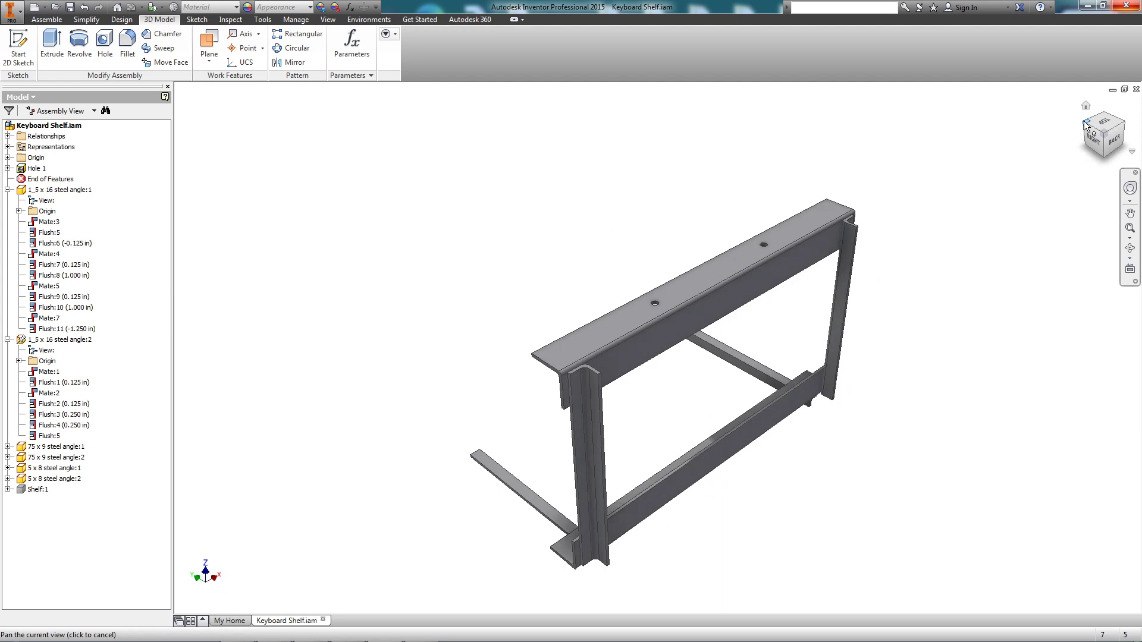
click(1084, 121)
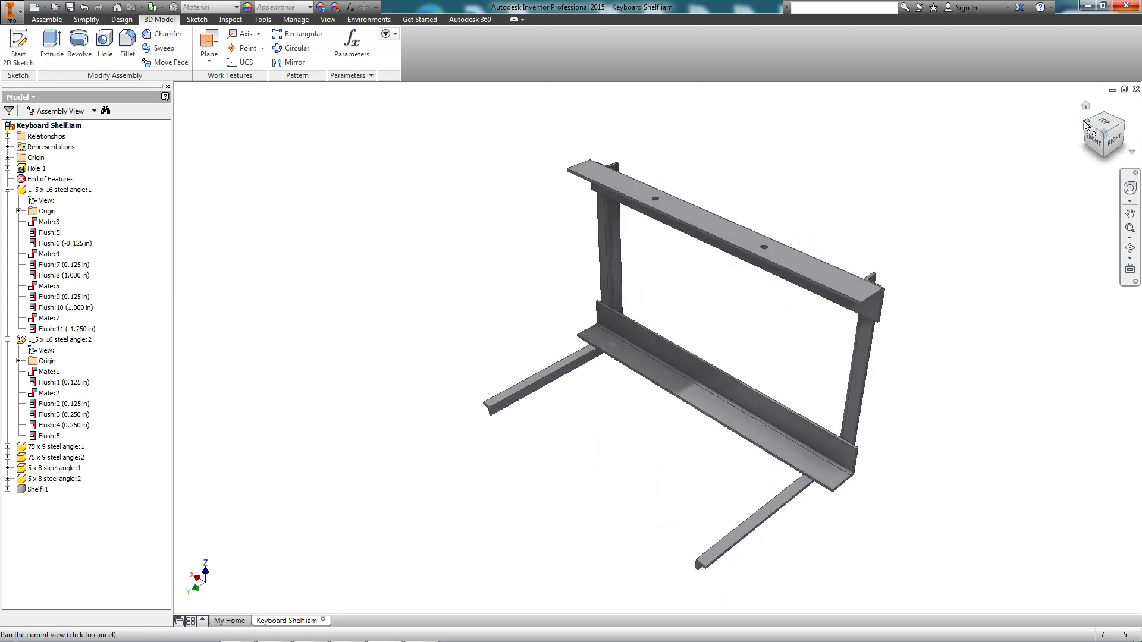
Inspect the frame's underside from all four corners, then return to the front-right top view
click(1104, 153)
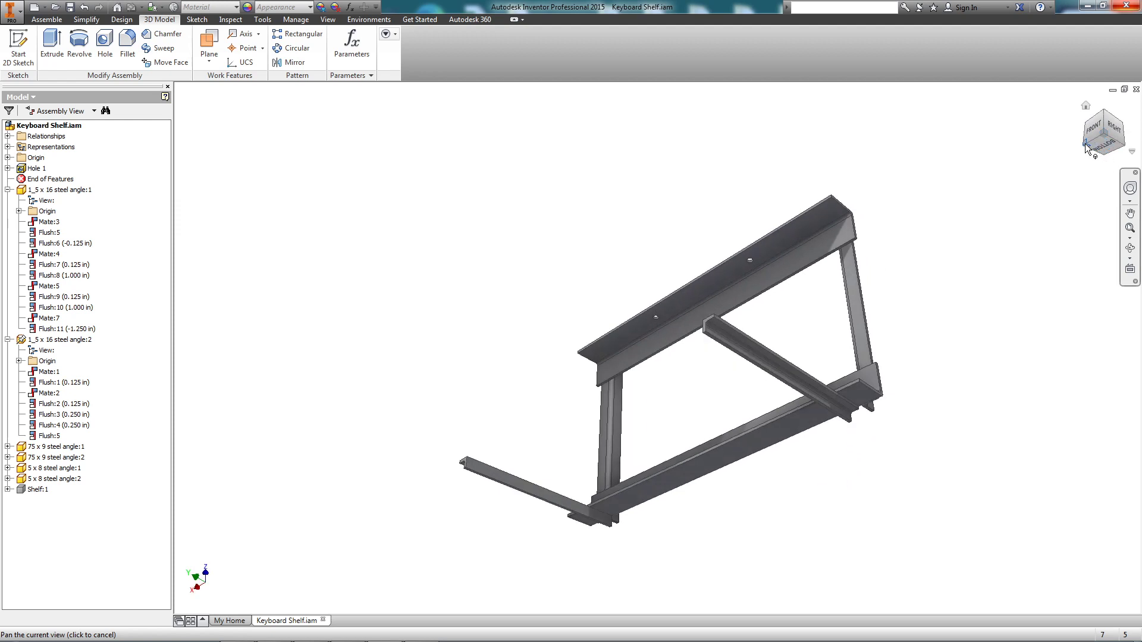
click(1085, 146)
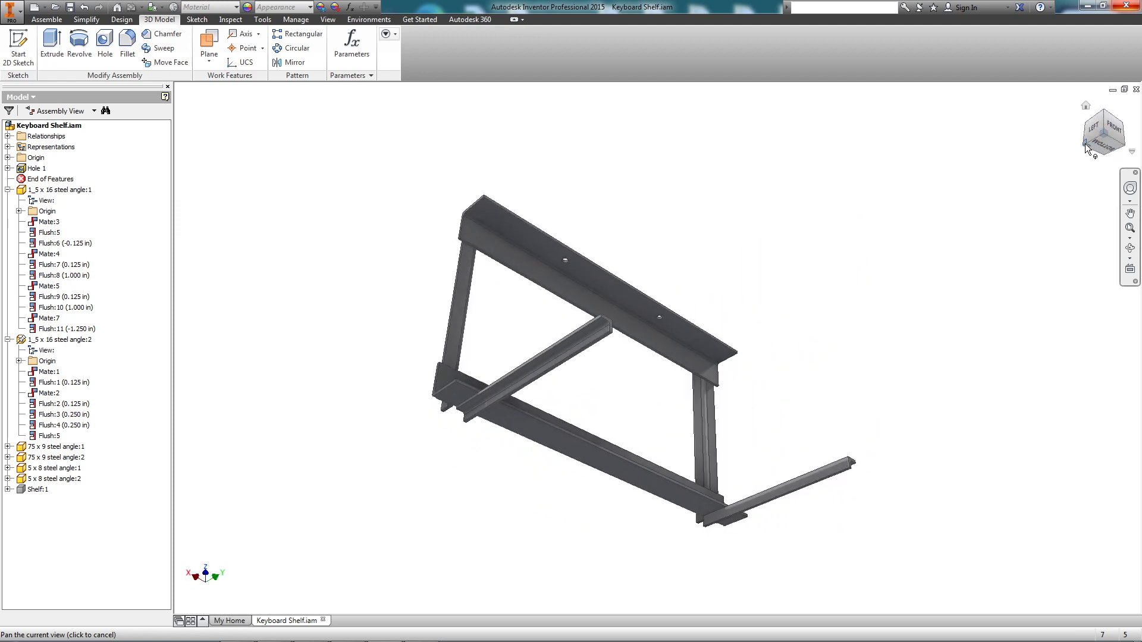
click(1086, 145)
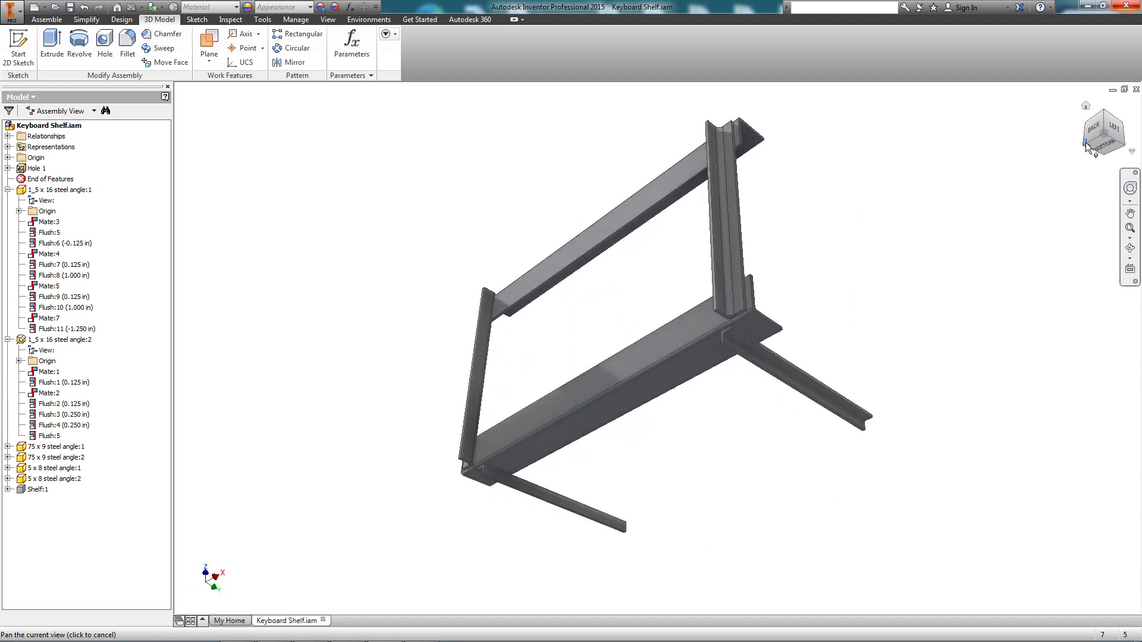
click(1086, 144)
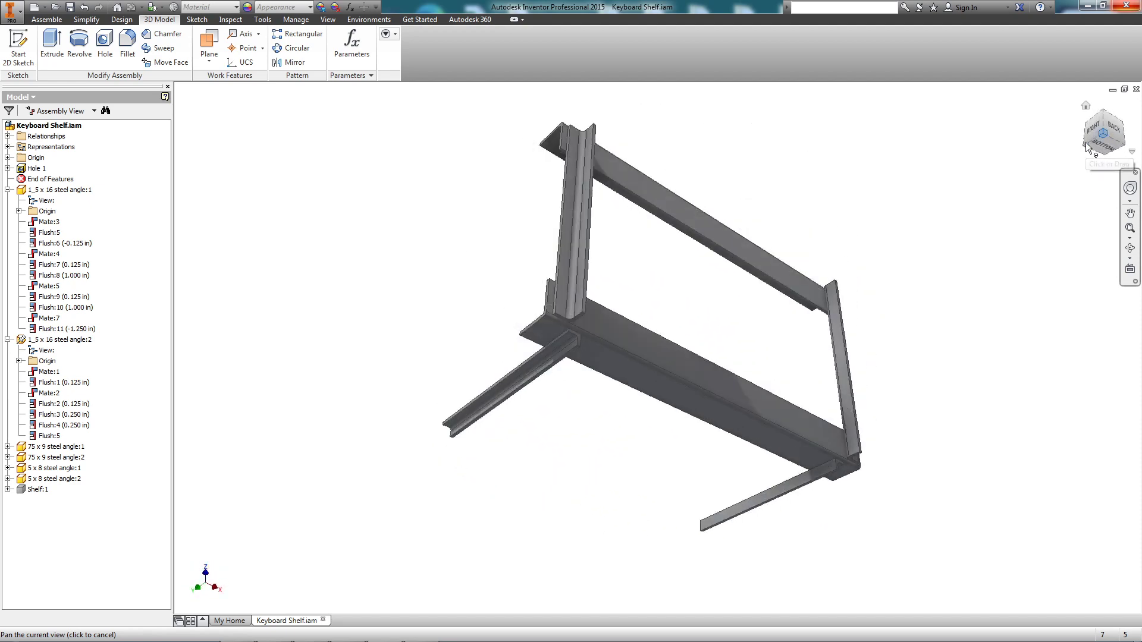
click(1086, 146)
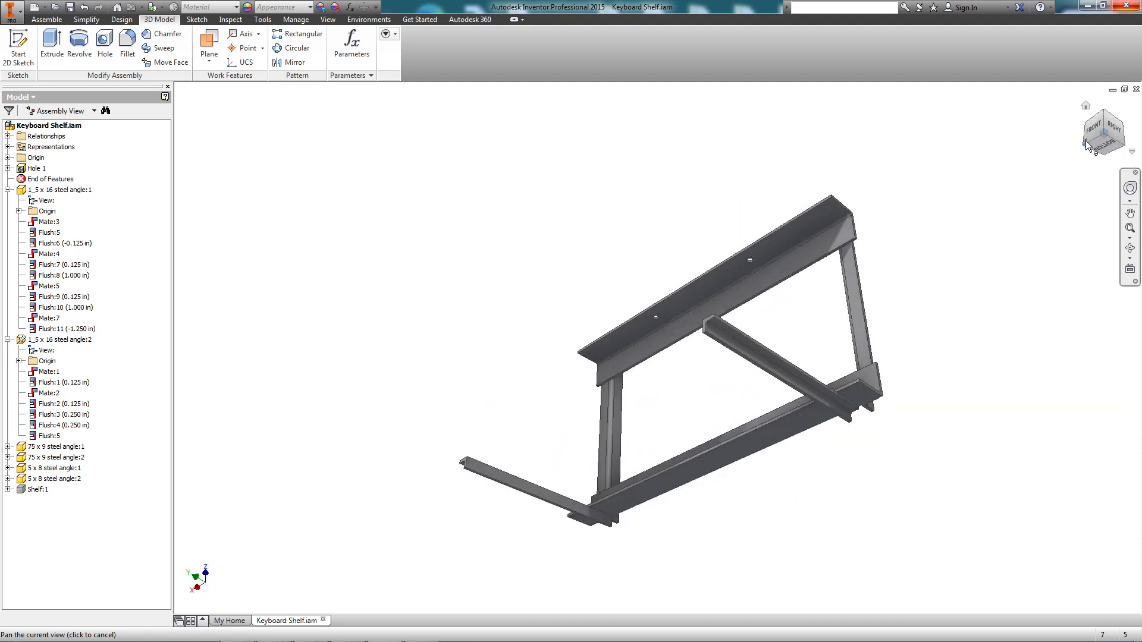
click(1104, 112)
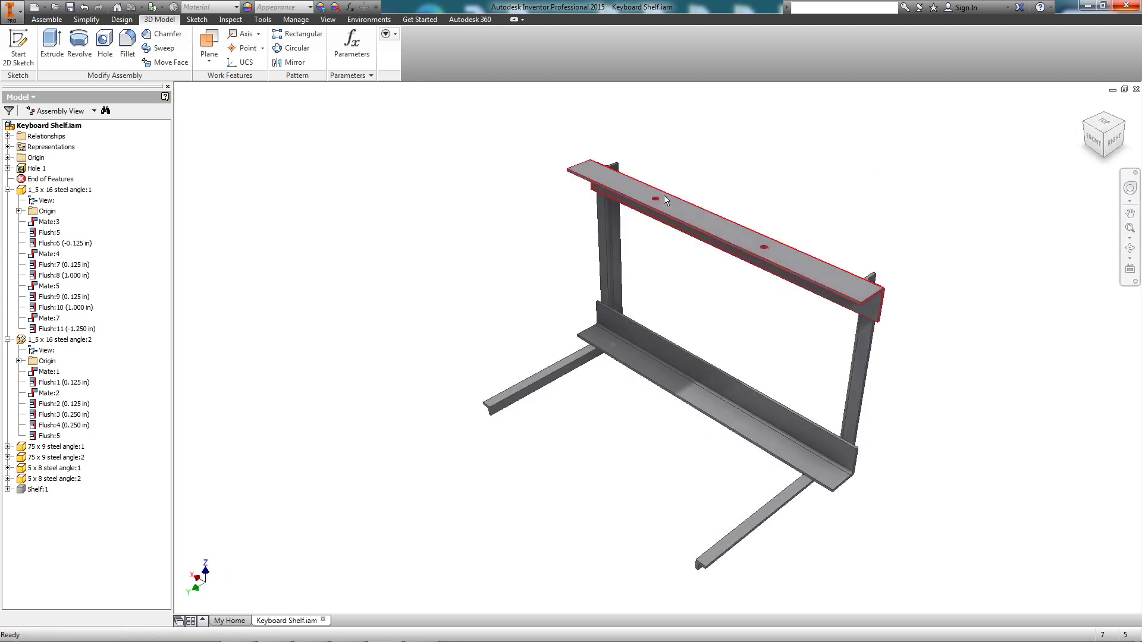
Make the hidden Shelf:1 part visible again, then zoom out and back in on the assembly
right_click(41, 493)
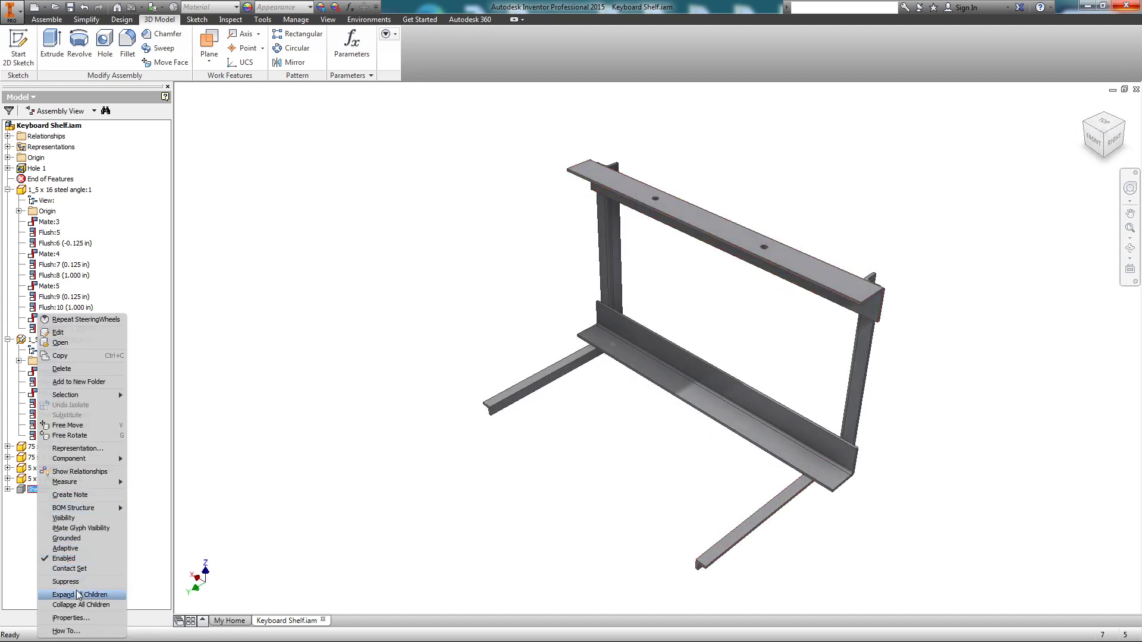
click(75, 520)
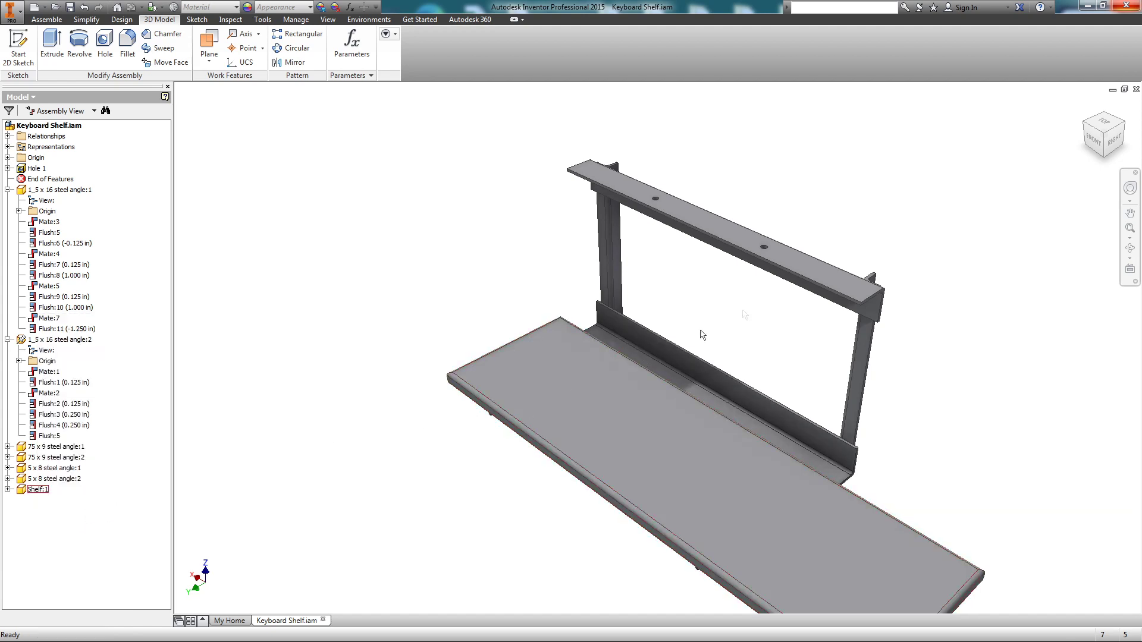
scroll(774, 316, down, 2)
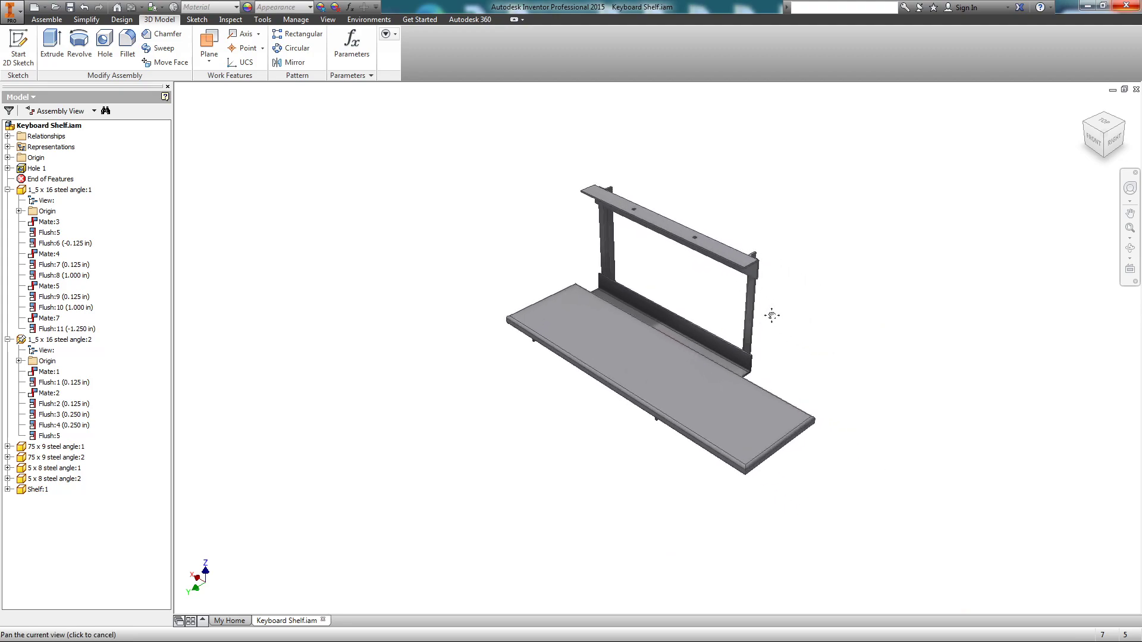
scroll(771, 316, up, 2)
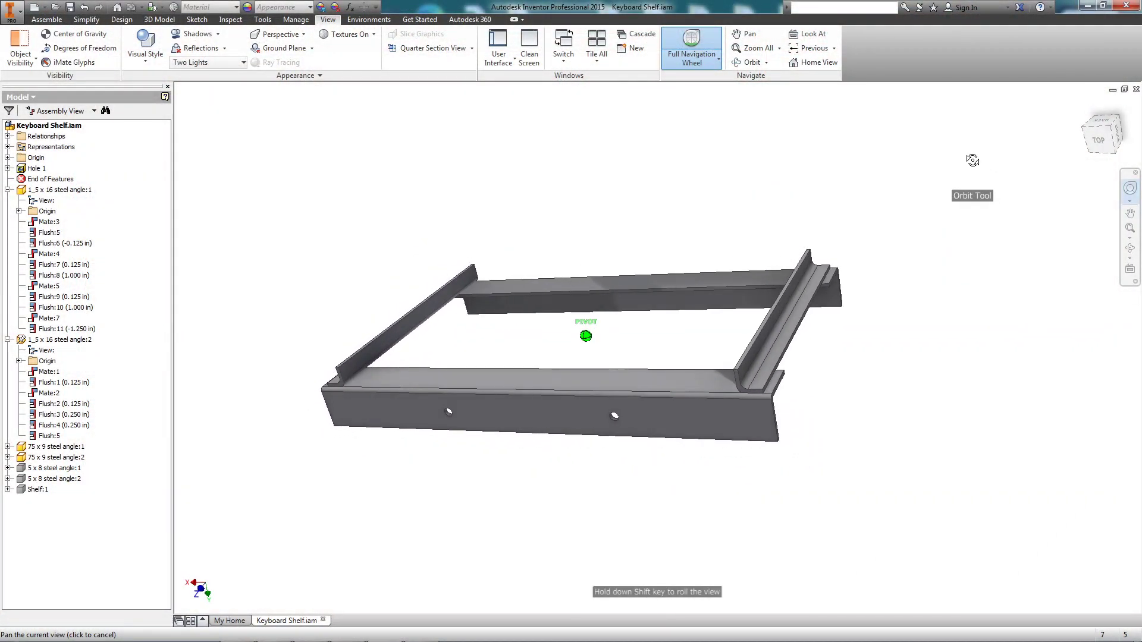
Orbit the frame slightly with the F4 orbit control to inspect it
key(F4)
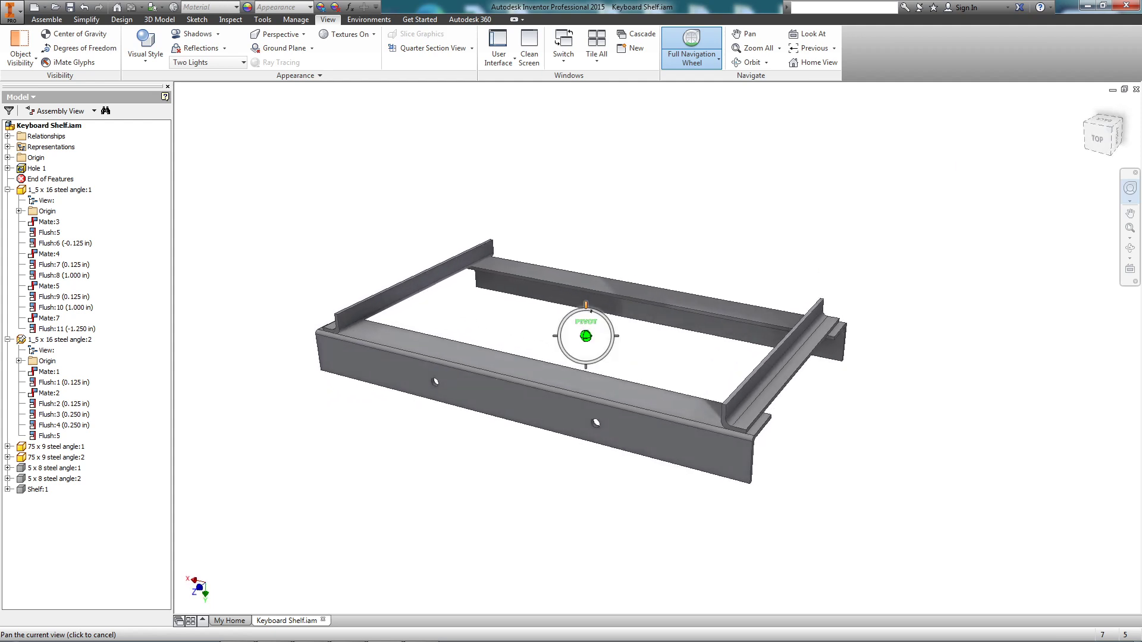
drag(992, 164, 991, 168)
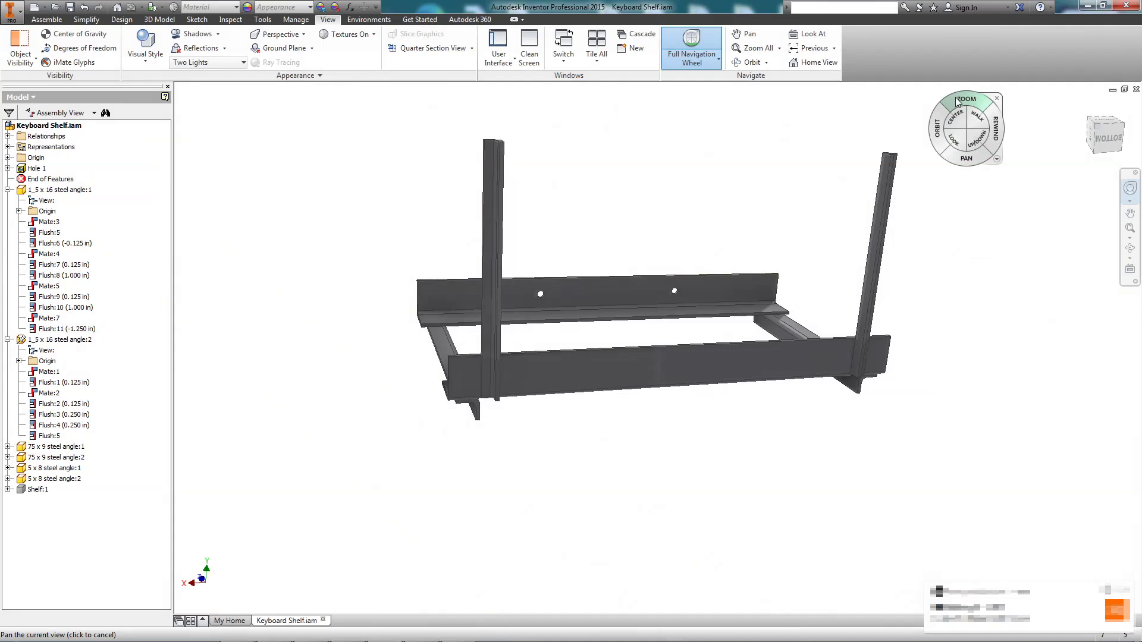
Zoom in on the steel frame, then orbit it around its pivot until its front faces the view
drag(970, 105, 977, 106)
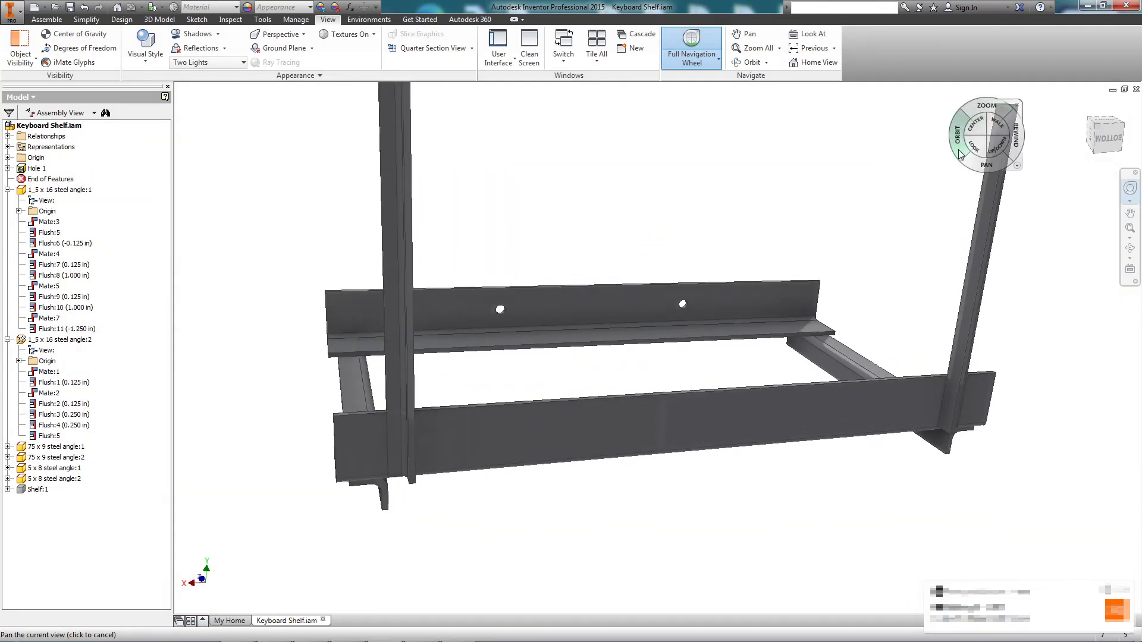
drag(960, 150, 969, 152)
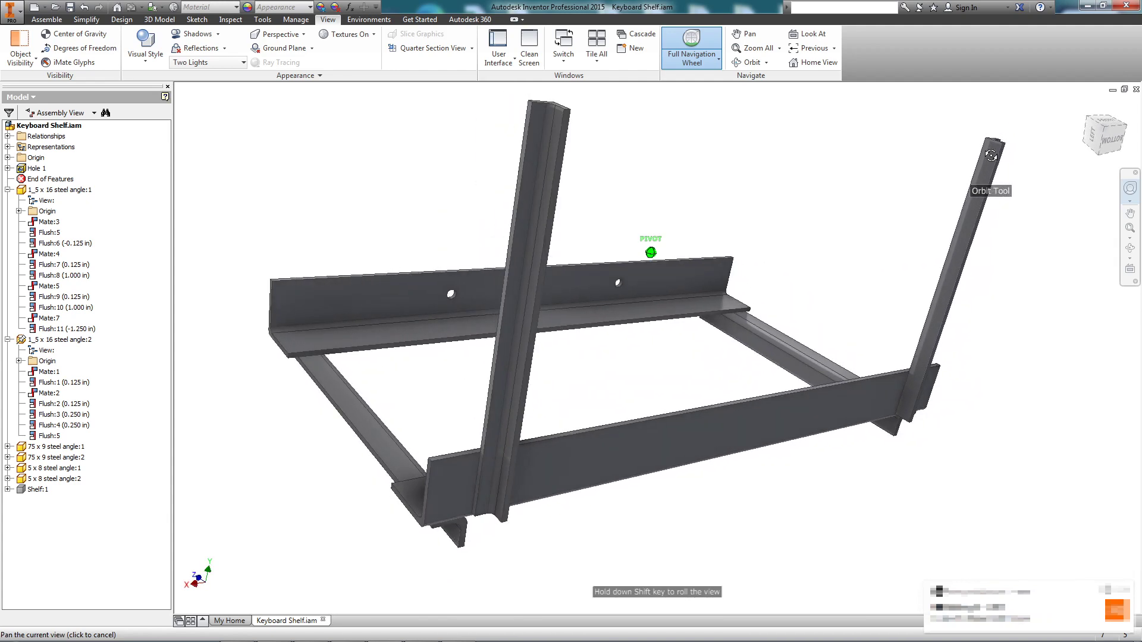
drag(991, 155, 940, 146)
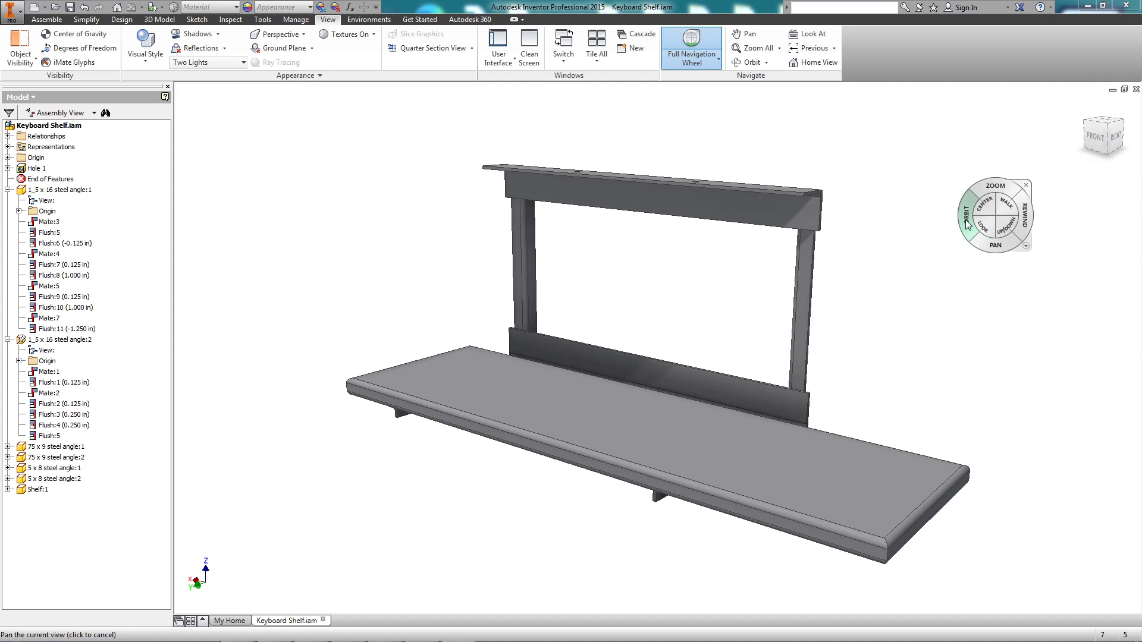
Orbit to the shelf's underside, then swing back to the front and tilt down onto the shelf
mouse_move(967, 225)
mouse_down()
mouse_move(982, 176)
mouse_move(966, 186)
mouse_move(1033, 173)
mouse_up()
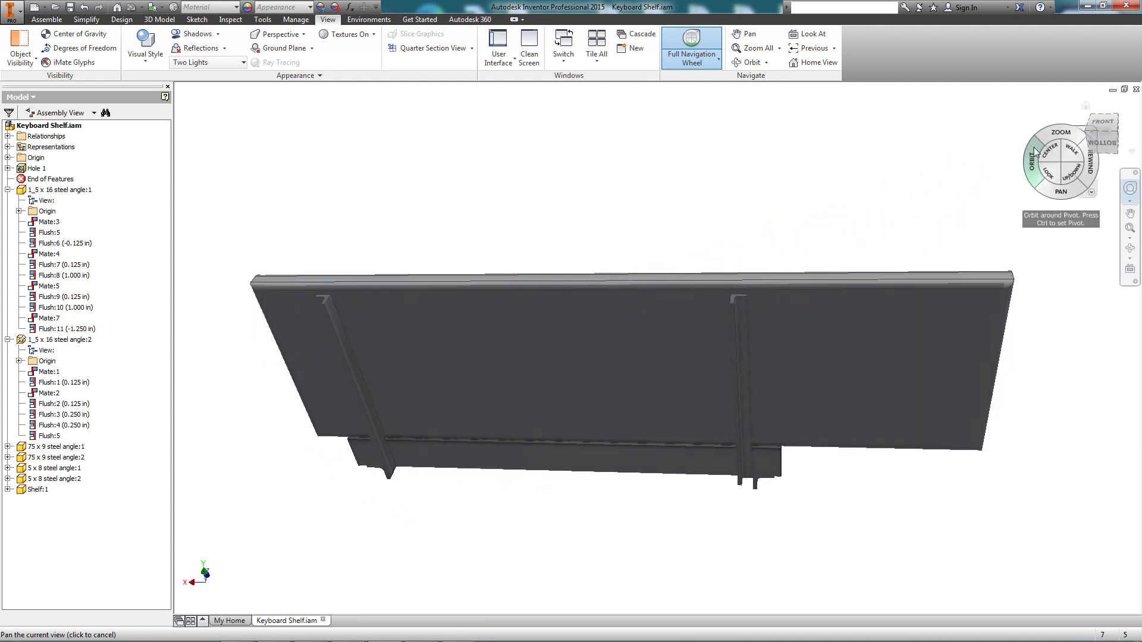
mouse_move(1035, 154)
mouse_down()
mouse_move(1076, 178)
mouse_move(1077, 205)
mouse_up()
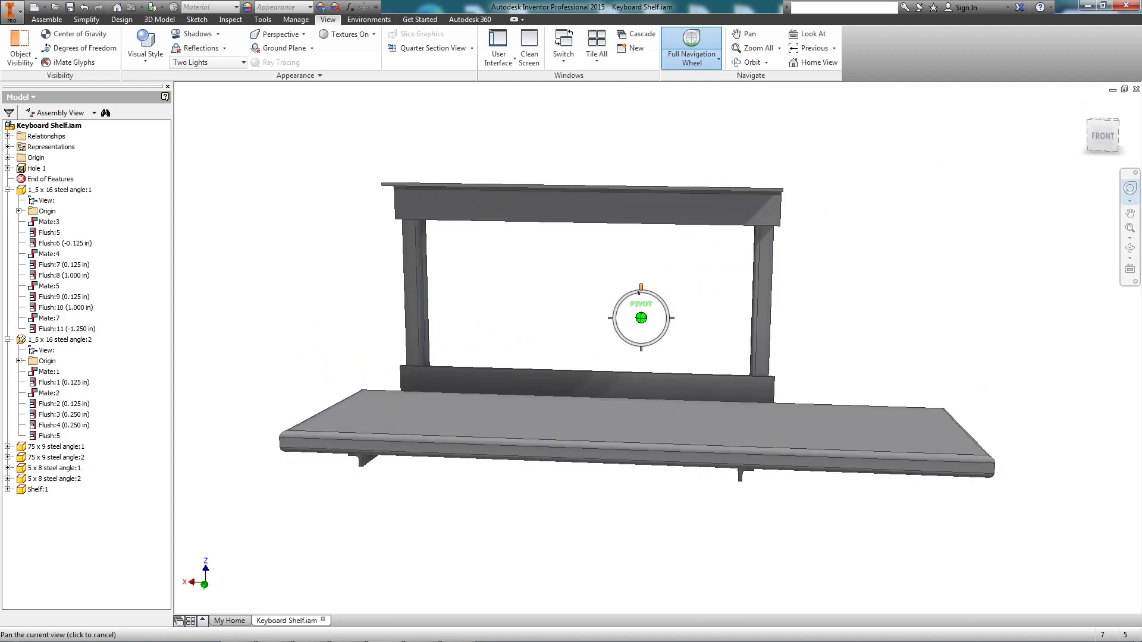
drag(1035, 246, 1013, 239)
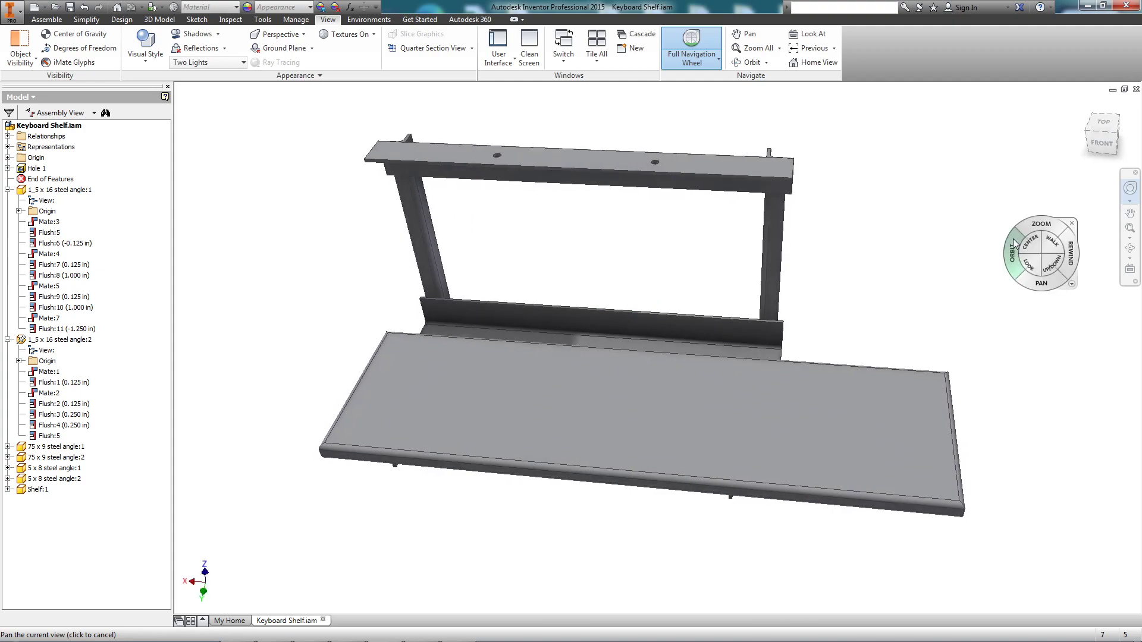